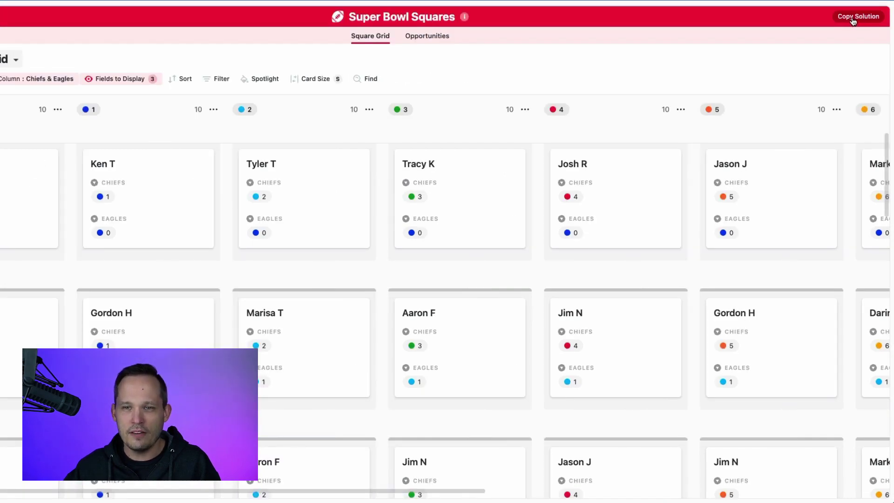
Install the Super Bowl Squares template into the Automation Helpers workspace and open the installed solution.
click(854, 19)
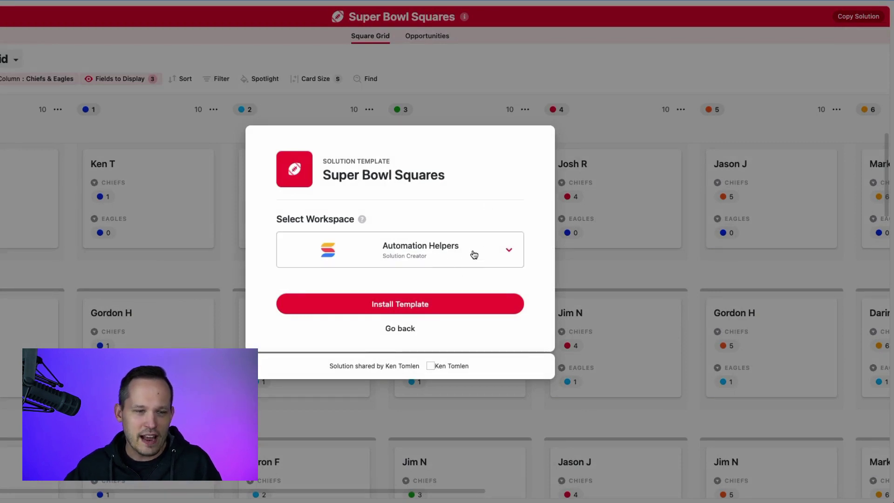
click(423, 309)
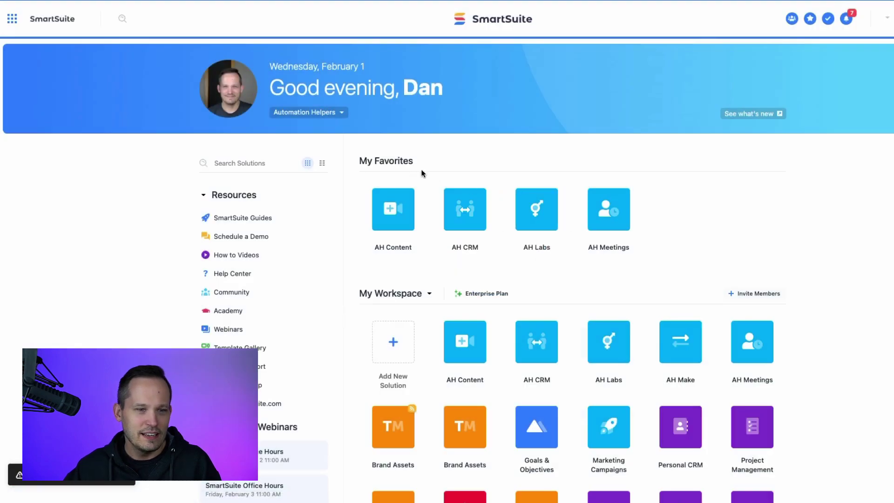
scroll(503, 264, down, 1)
scroll(505, 263, down, 4)
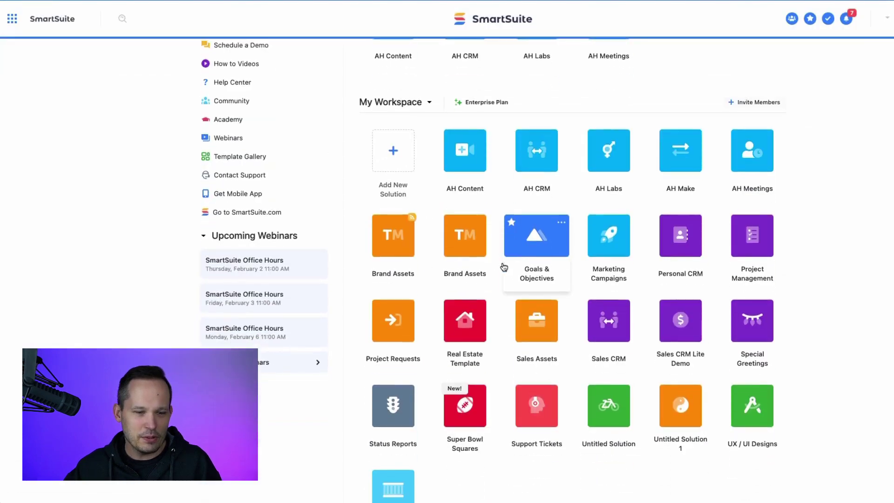
click(466, 396)
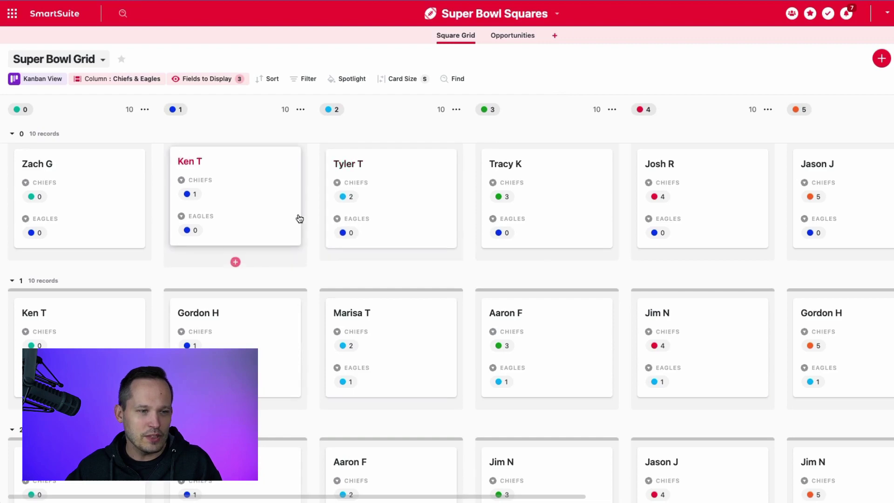
Open the card at Chiefs 1, Eagles 0 to examine its name and score fields, and close it without changes.
click(216, 164)
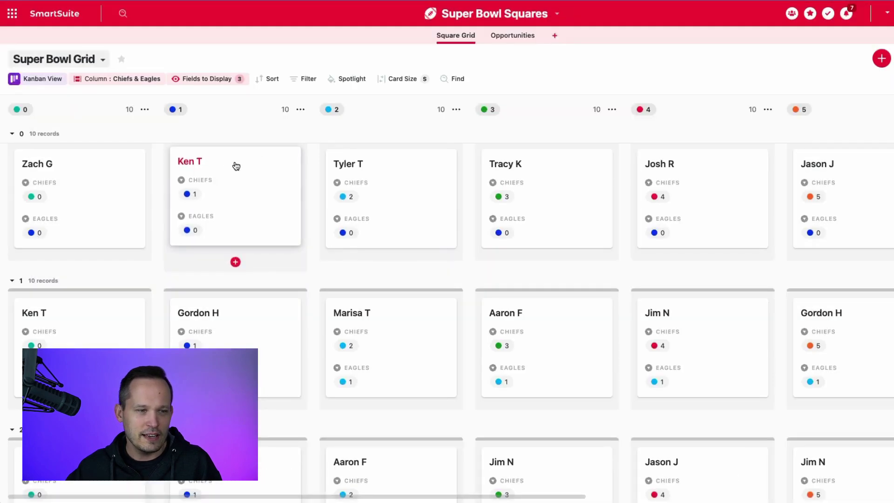
click(235, 166)
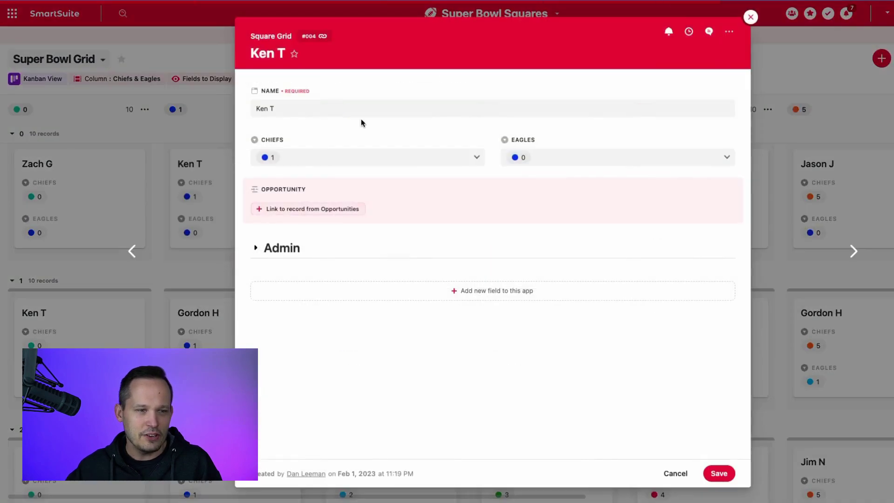
triple_click(310, 108)
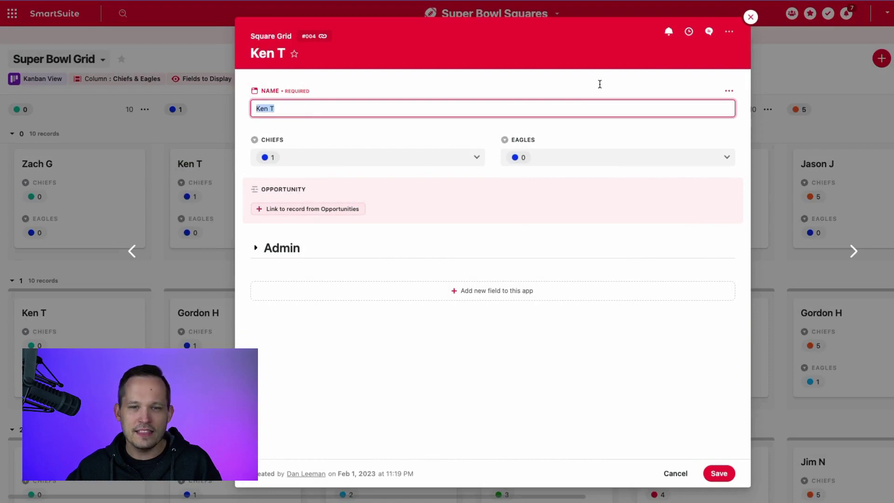
click(750, 18)
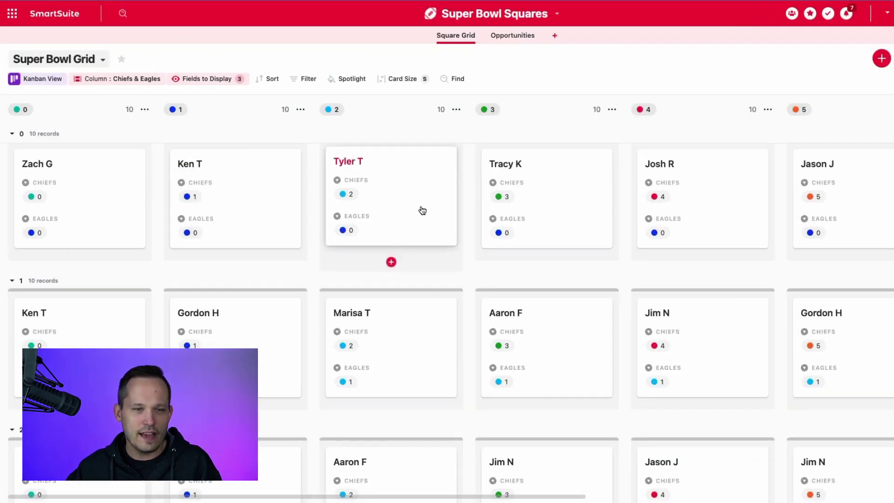
scroll(422, 212, down, 3)
scroll(422, 213, up, 3)
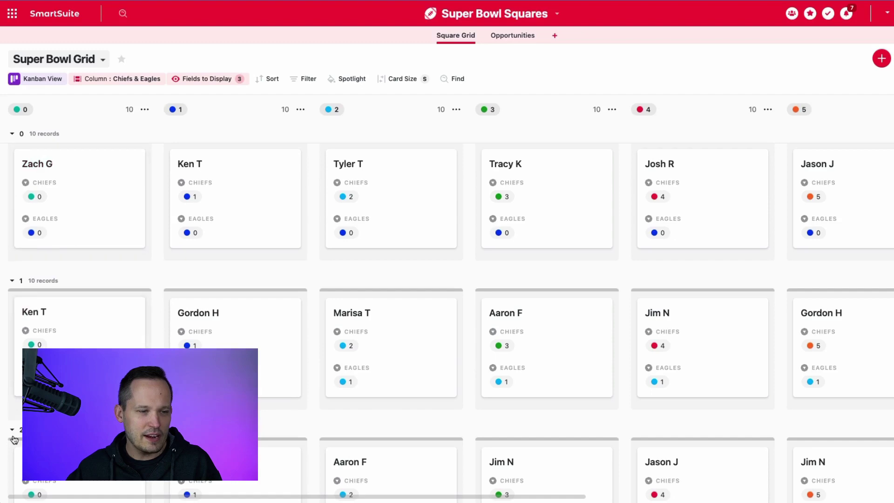
scroll(14, 484, down, 6)
scroll(13, 483, up, 6)
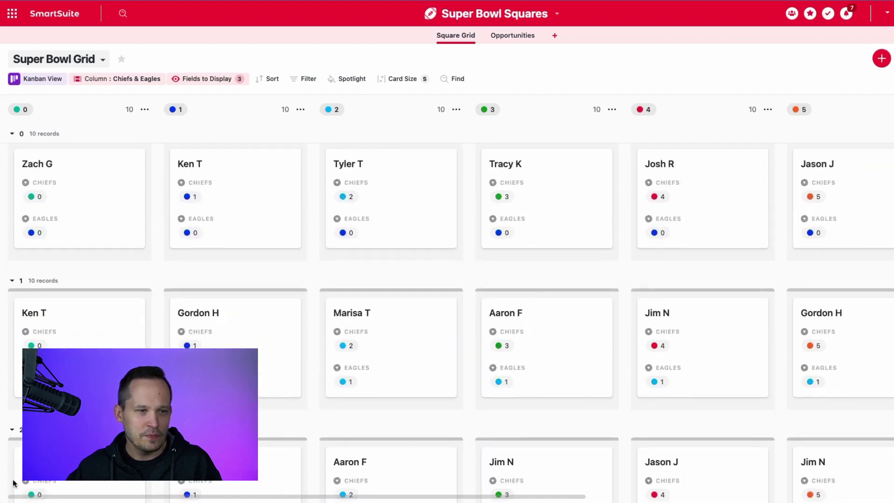
View the Opportunities table and open the Halftime record's Chiefs Score for entry, leaving it empty.
click(518, 38)
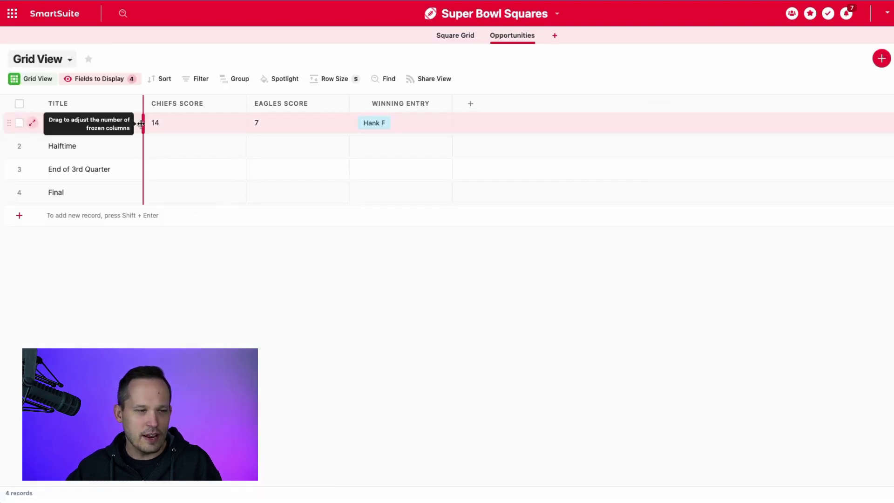
click(191, 150)
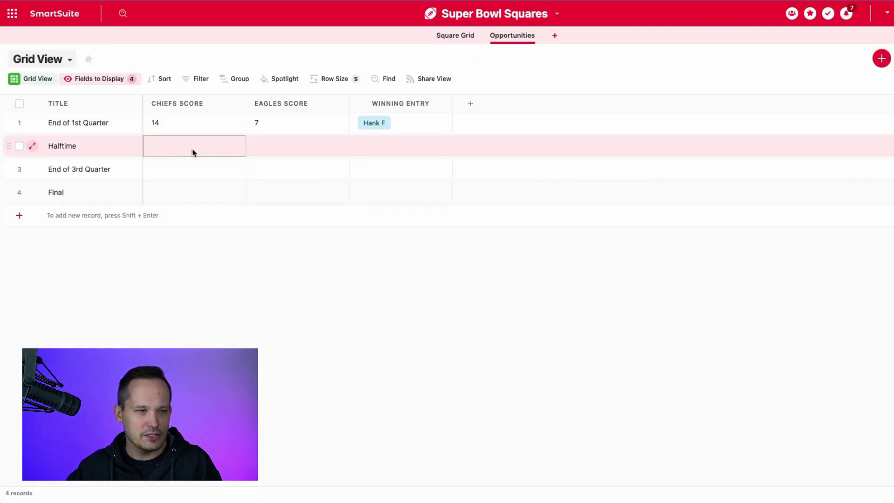
click(168, 148)
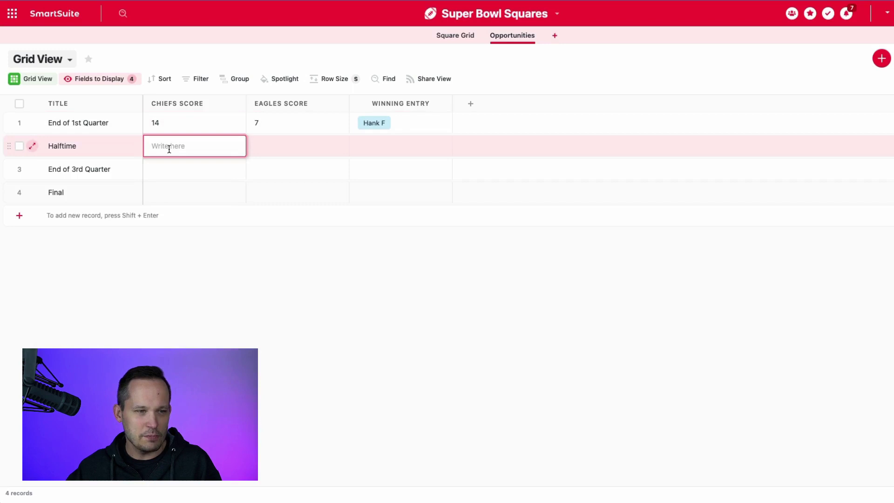
click(217, 279)
Browse the Square Grid records that can be linked as Halftime's winning entry, and close the list without linking one.
click(390, 145)
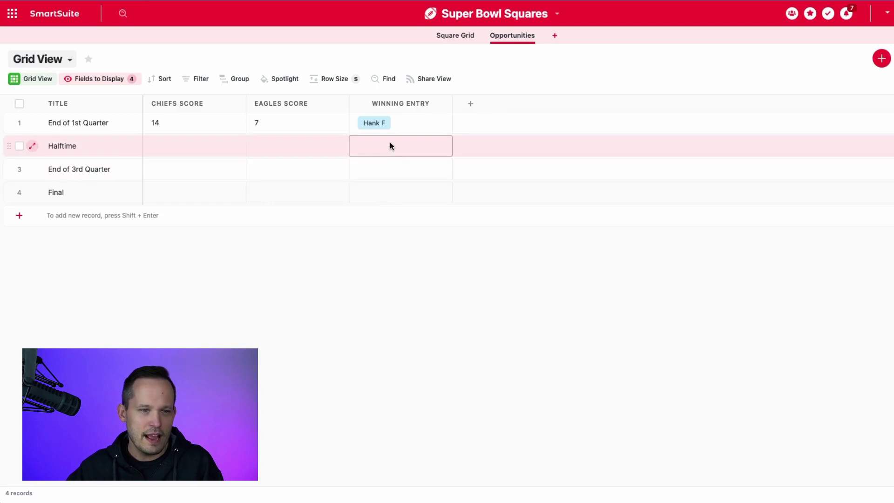
click(406, 150)
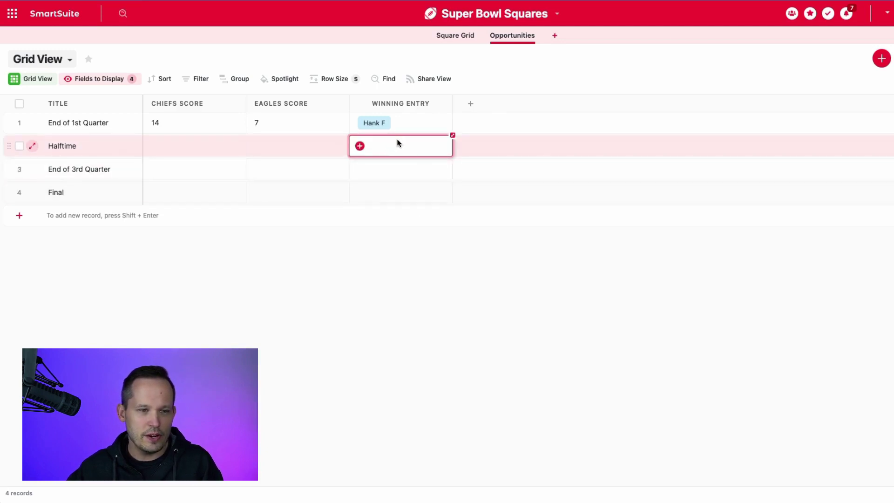
click(358, 146)
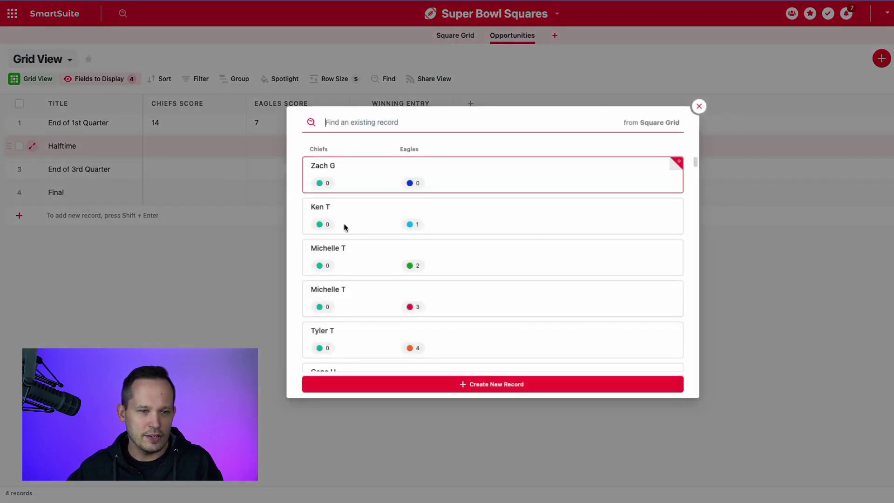
scroll(362, 286, down, 3)
scroll(362, 284, down, 5)
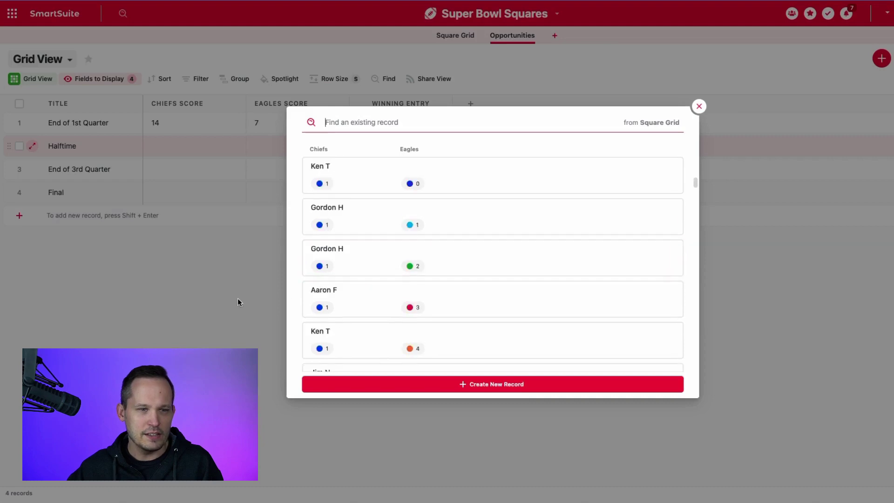
click(238, 300)
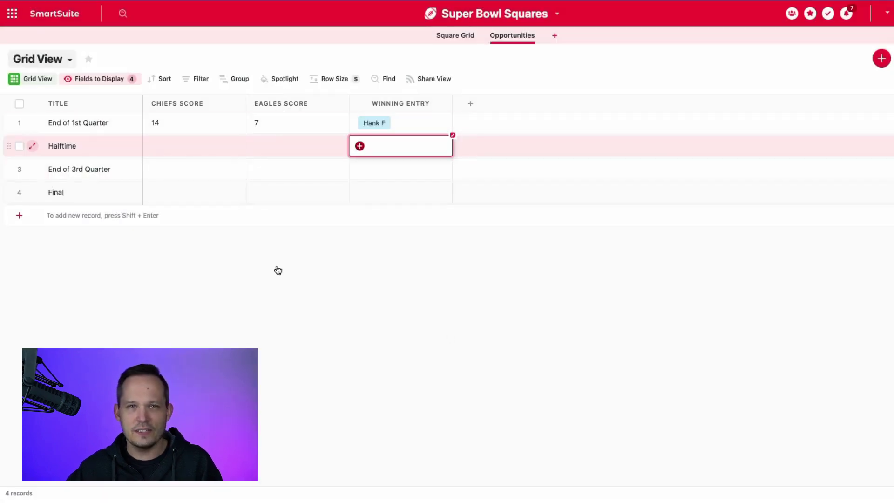
Show the Square Grid table in its Grid View and examine the Chiefs field's single-select settings.
click(455, 38)
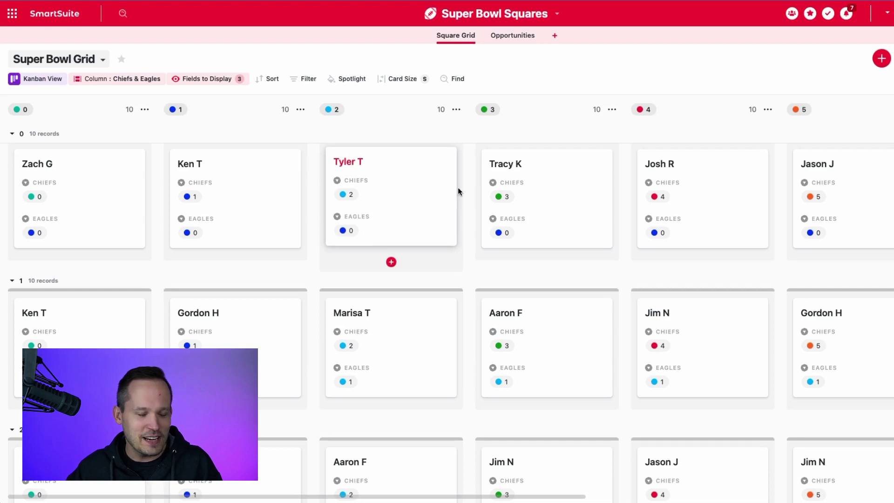
click(102, 59)
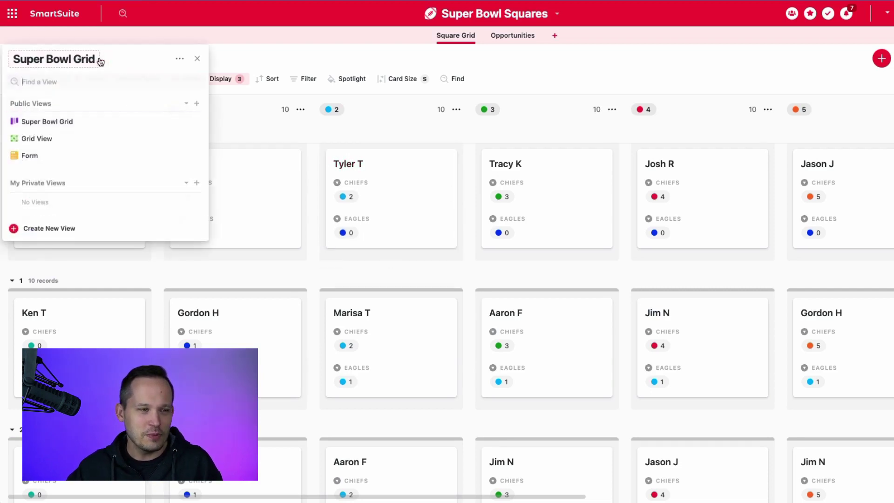
click(68, 144)
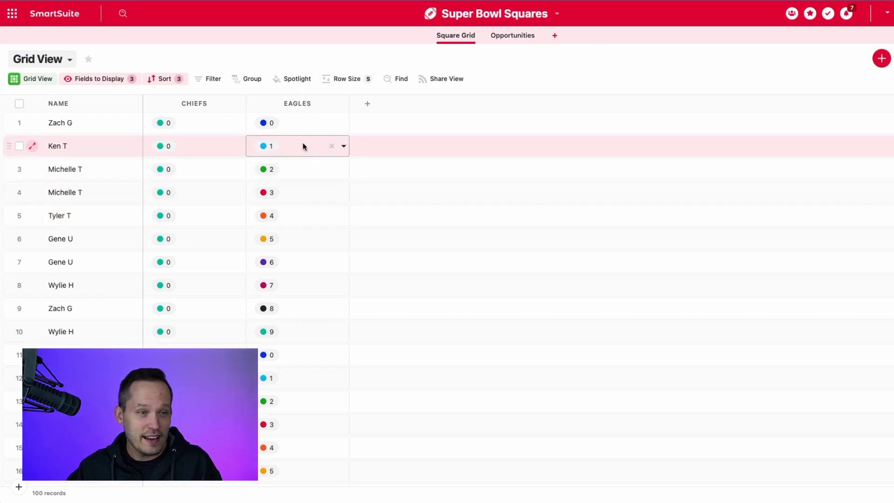
click(236, 107)
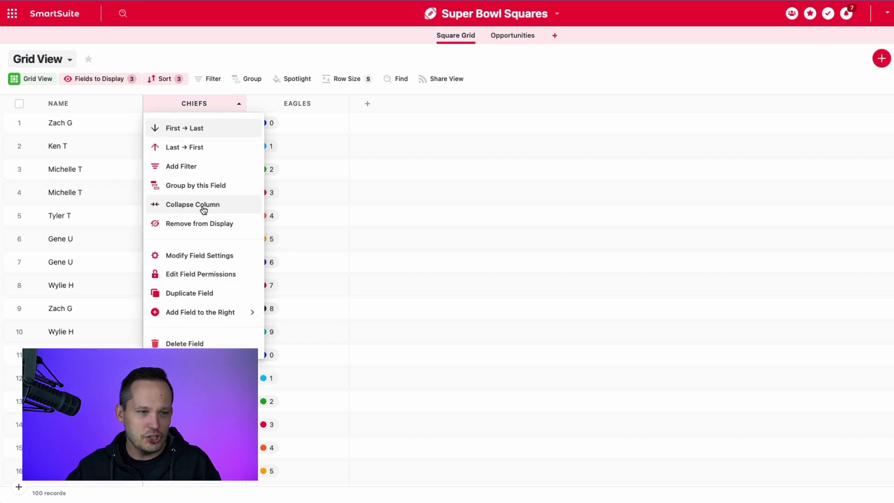
click(197, 256)
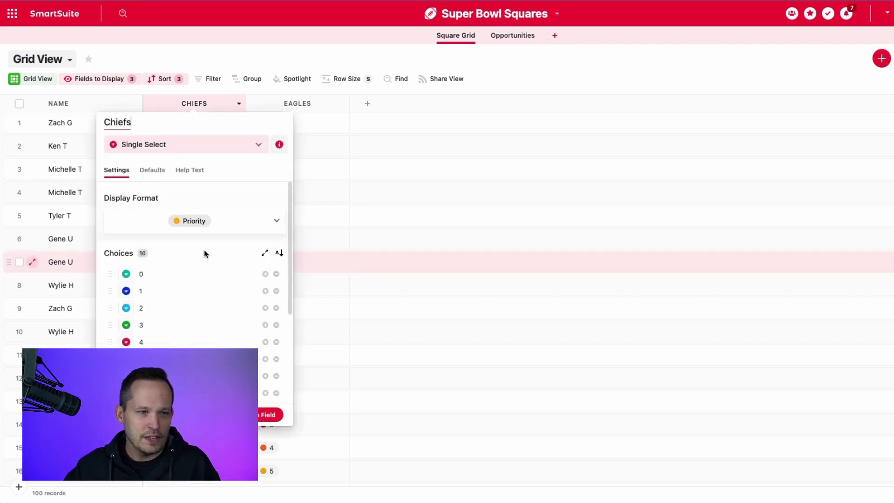
click(485, 87)
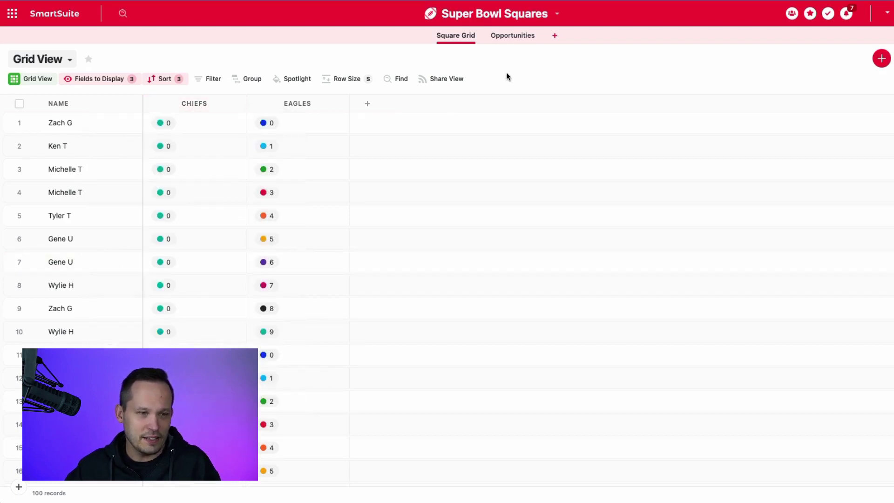
Look through the square records to the end of the grid and return to the Super Bowl Grid view.
scroll(198, 189, down, 1)
scroll(199, 190, down, 5)
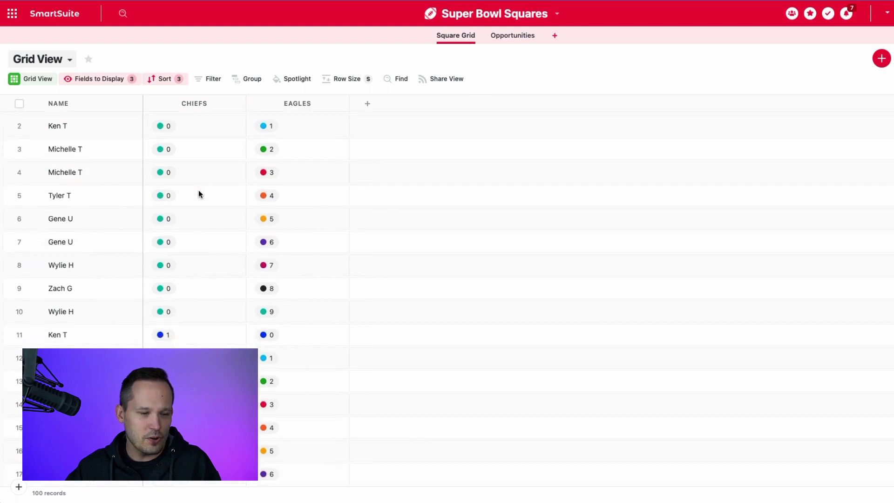
scroll(250, 244, down, 12)
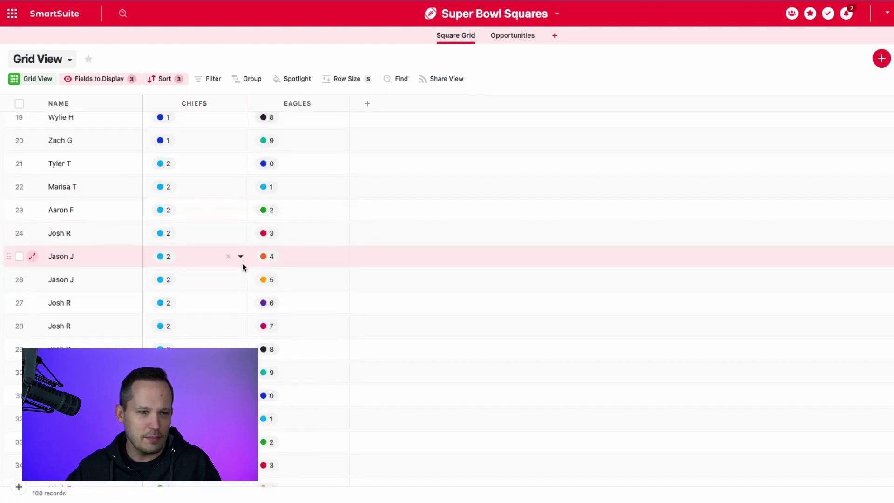
scroll(210, 230, down, 20)
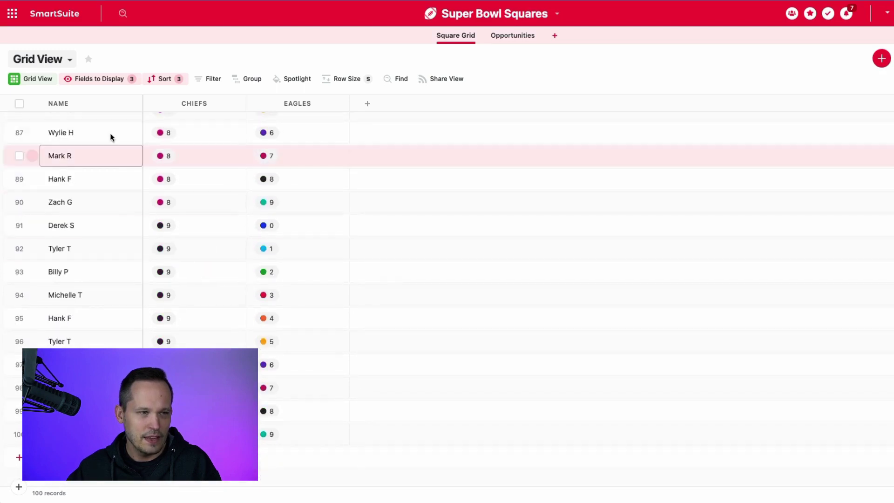
click(65, 59)
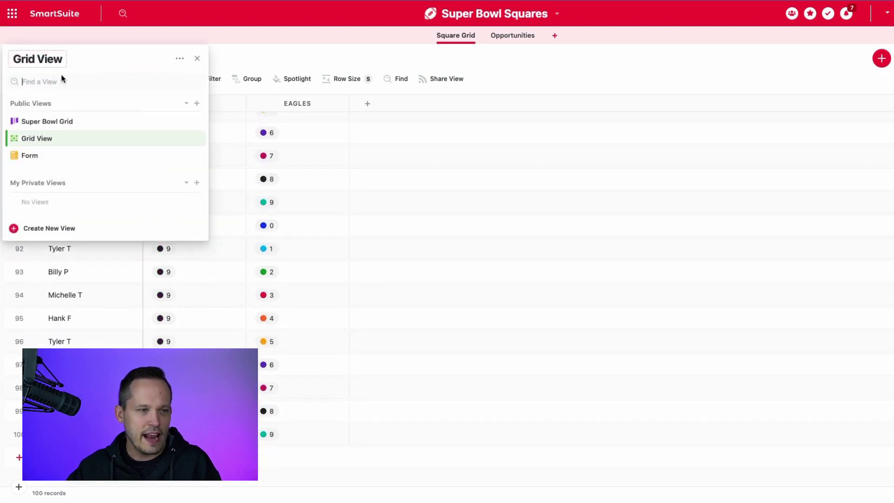
click(49, 122)
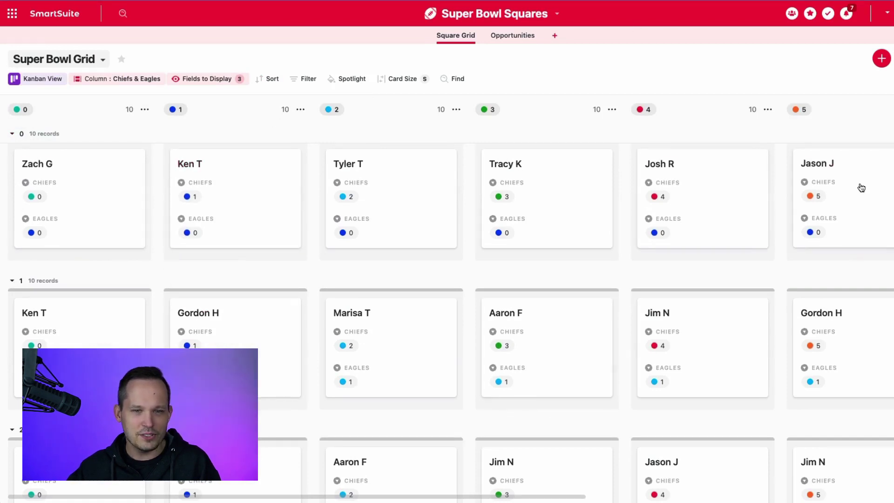
Remove the swimlane grouping from the Super Bowl Grid view by setting it to No Selection.
click(144, 82)
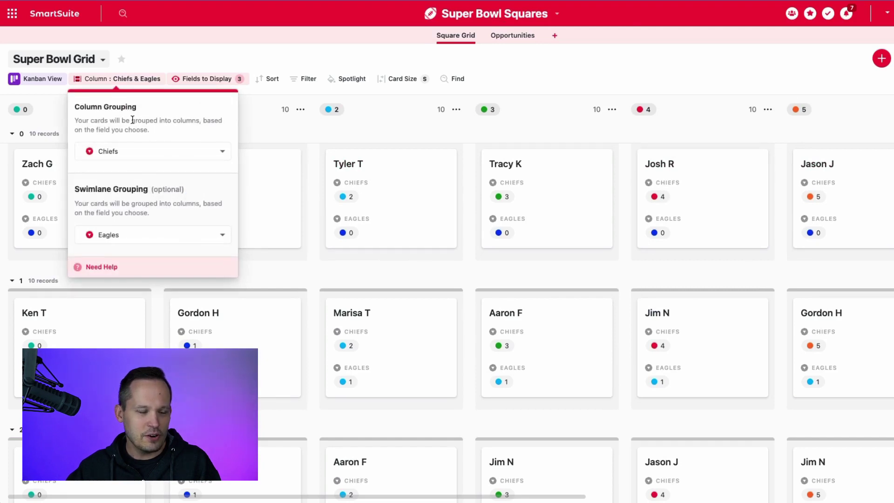
click(124, 236)
click(116, 262)
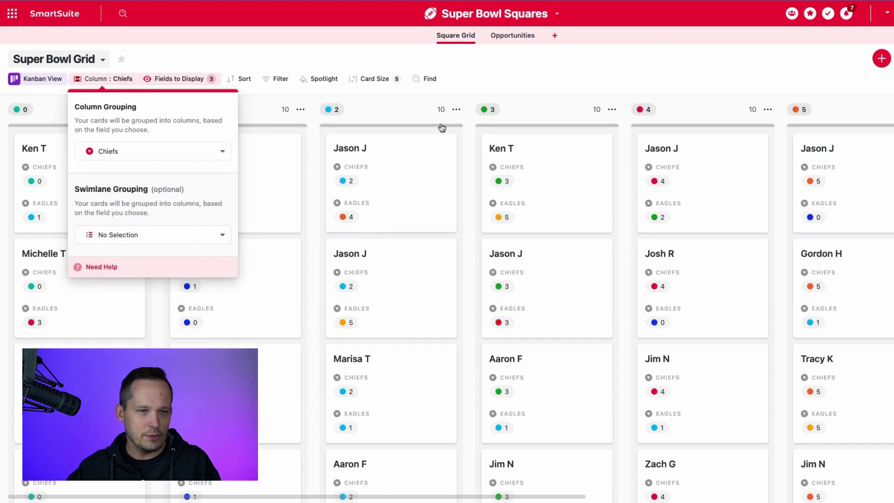
click(628, 54)
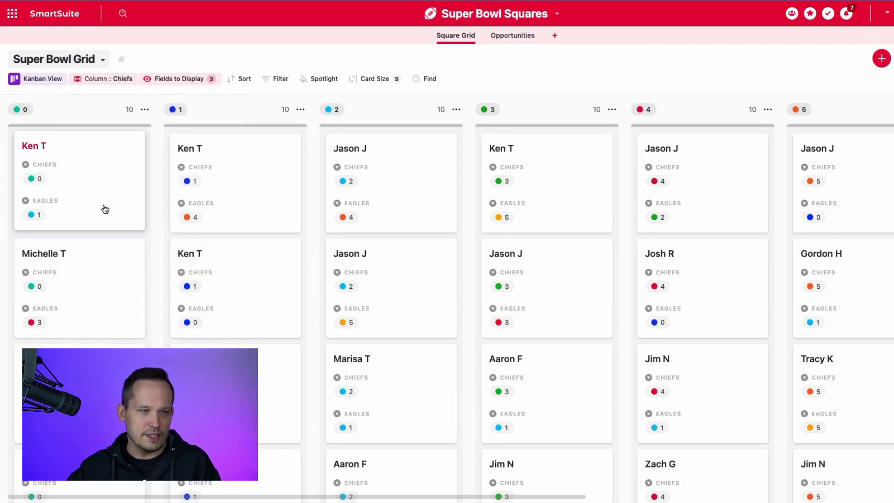
Set the Super Bowl Grid view's swimlane grouping to Eagles.
click(109, 82)
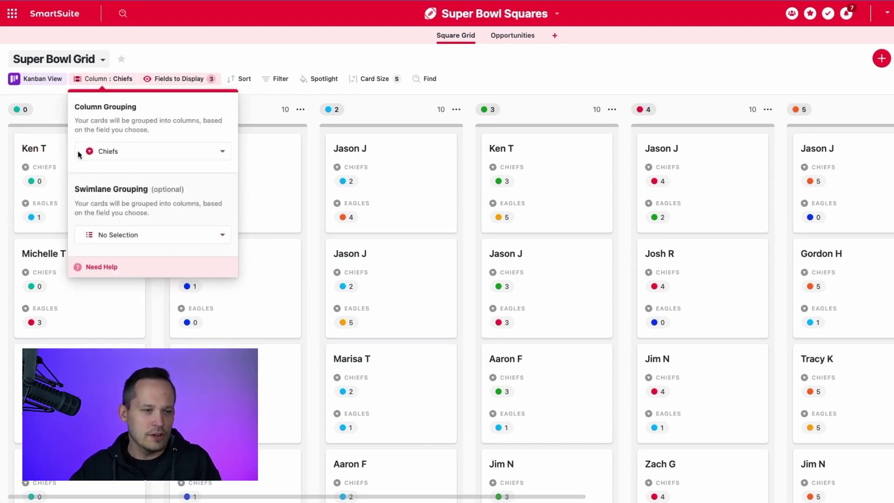
click(147, 235)
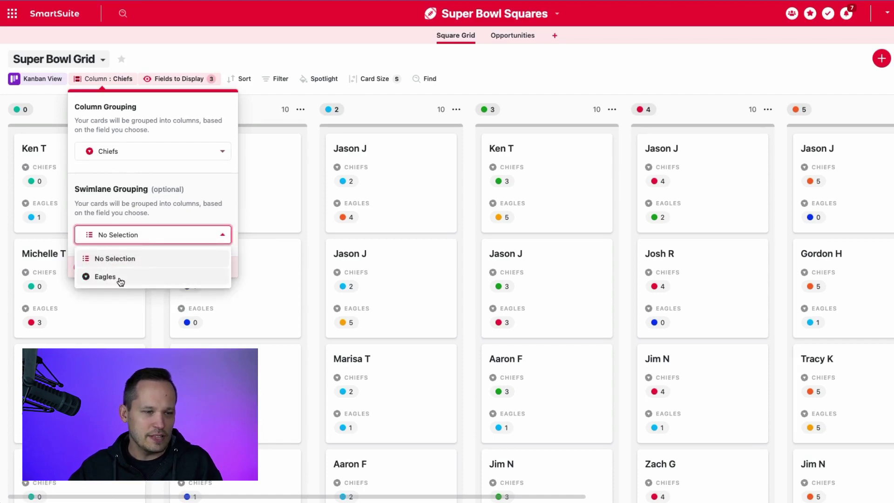
click(120, 279)
click(373, 50)
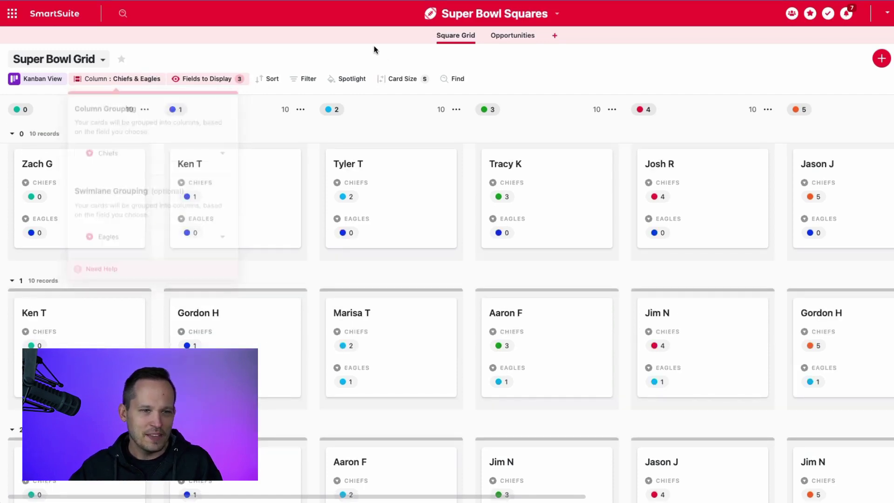
Show the Opportunities table and examine the Chiefs and Eagles score fields for Halftime and End of 3rd Quarter.
click(513, 38)
click(161, 147)
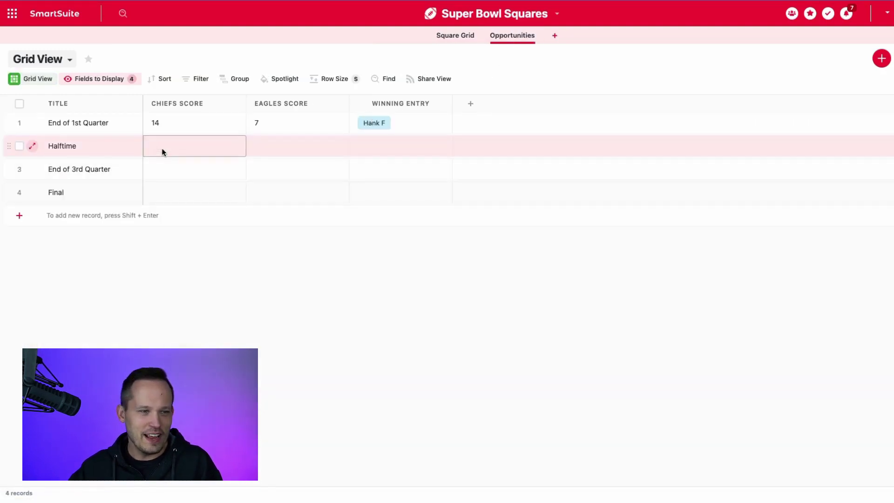
click(162, 146)
double_click(268, 146)
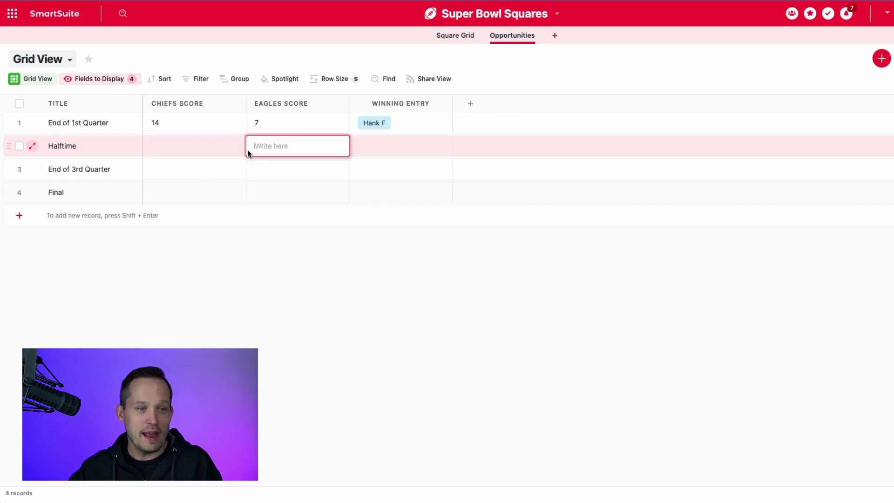
click(175, 172)
click(175, 172)
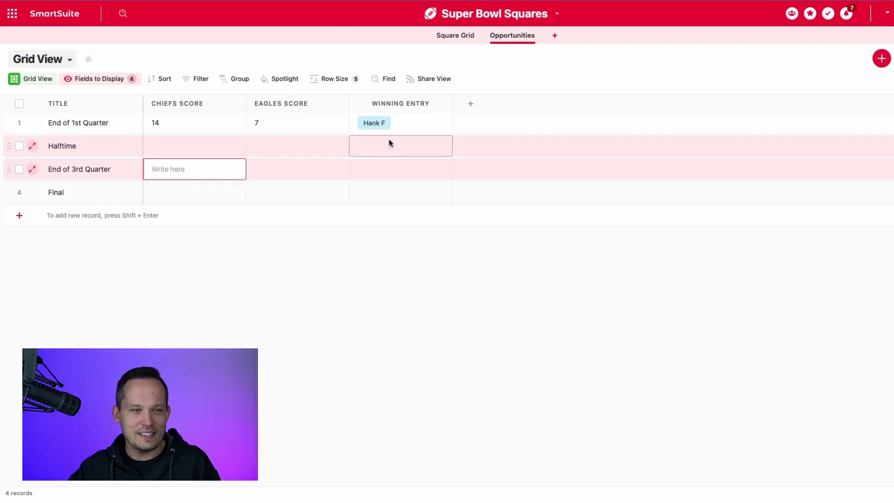
click(200, 145)
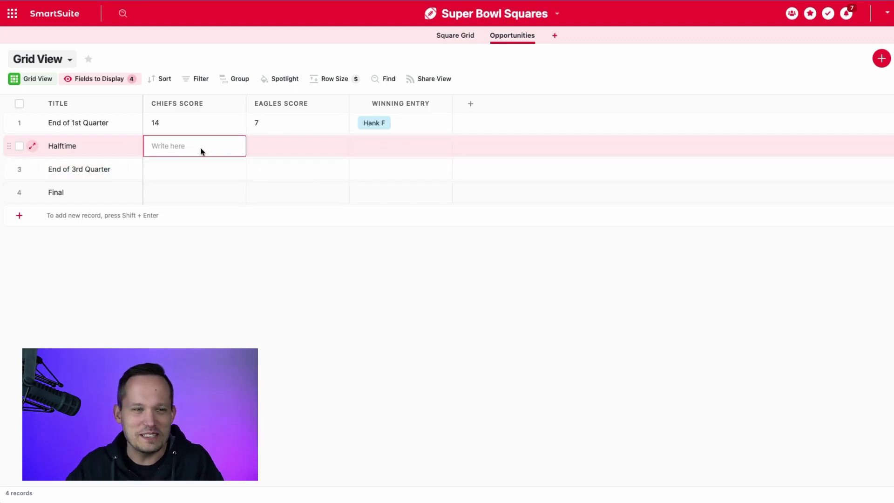
click(286, 331)
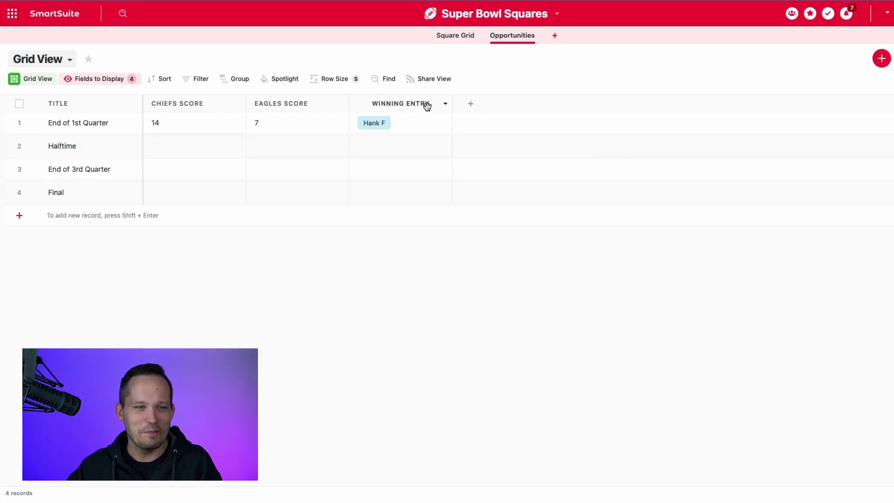
Examine the Winning Entry field of the End of 1st Quarter record.
click(424, 121)
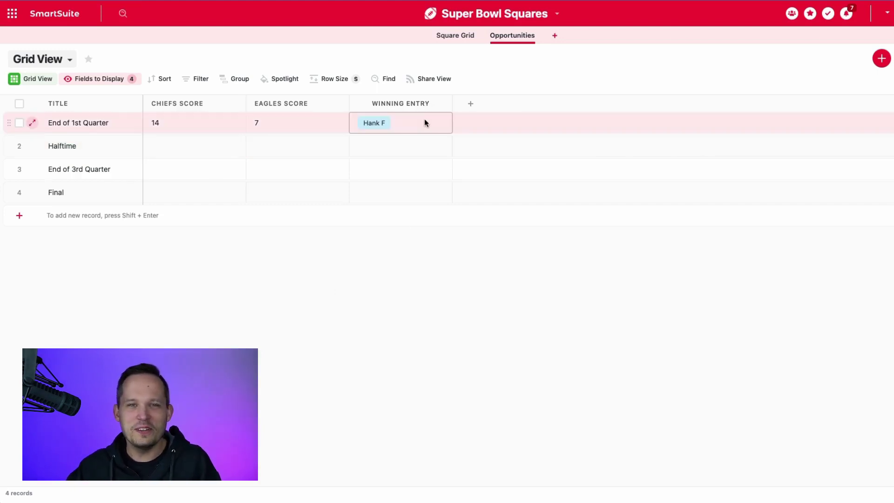
click(444, 140)
click(507, 135)
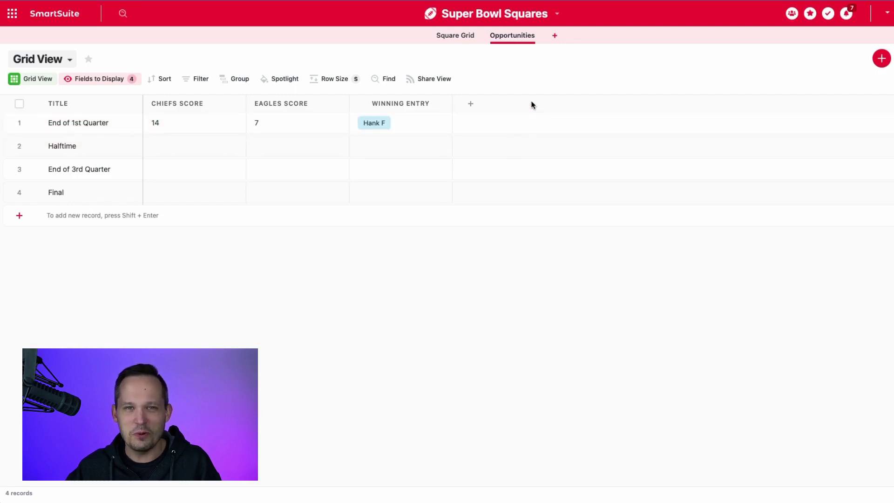